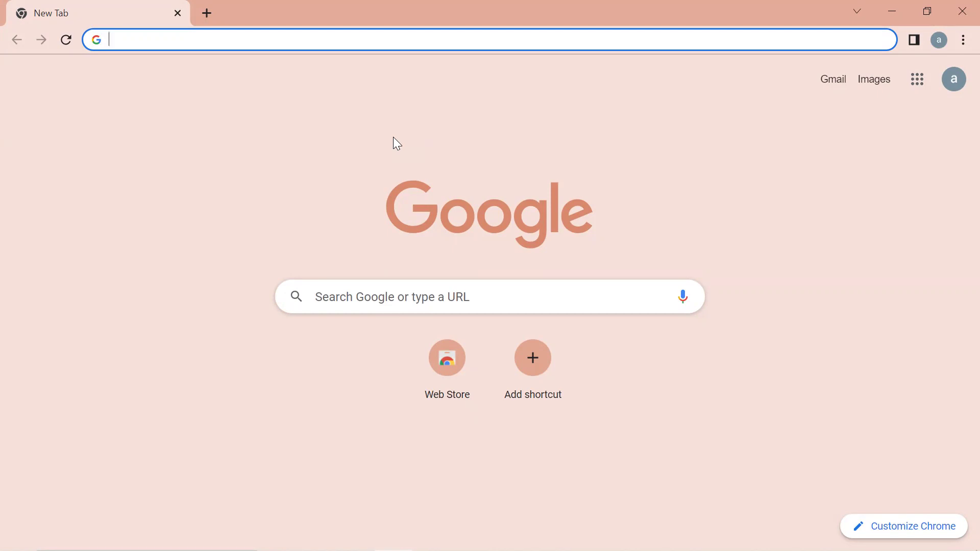
text(download)
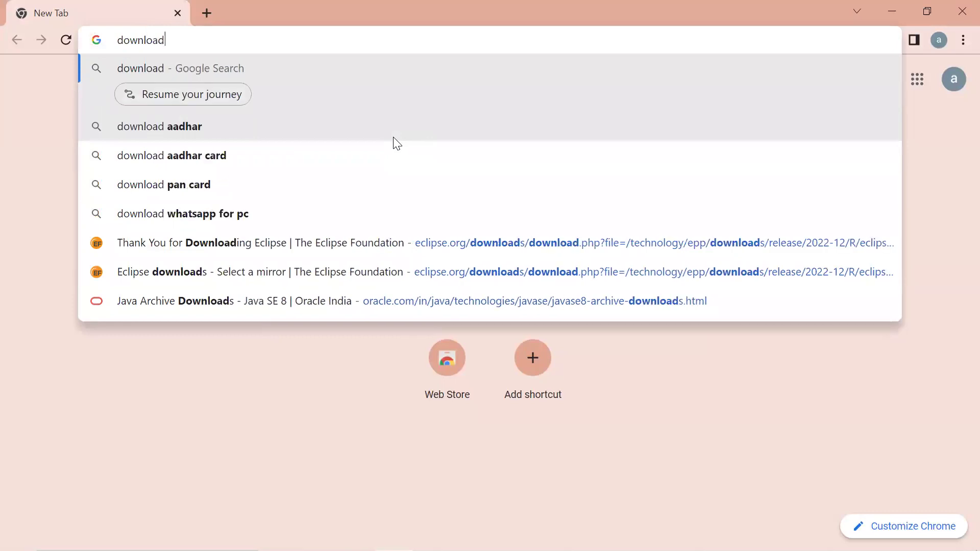
text( java jdk )
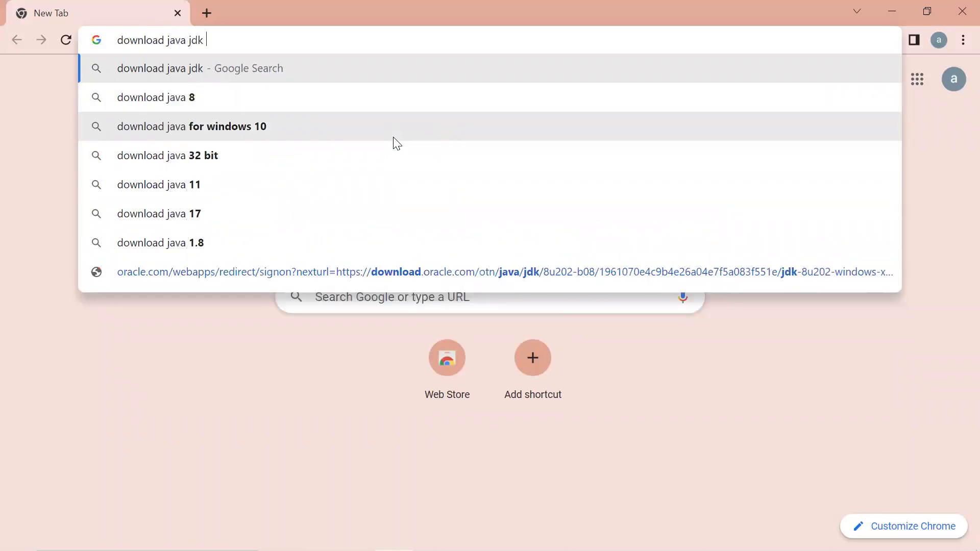
text(1.8)
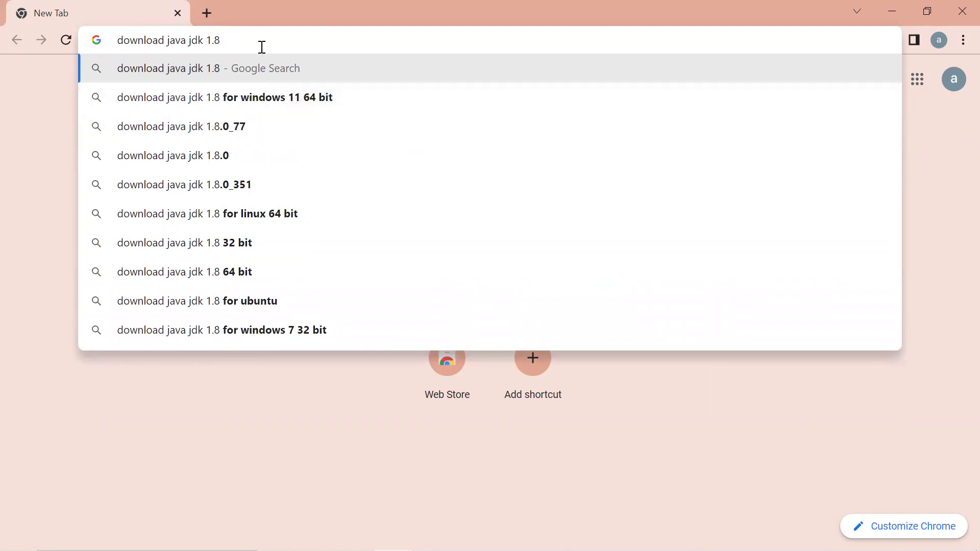
text( wind)
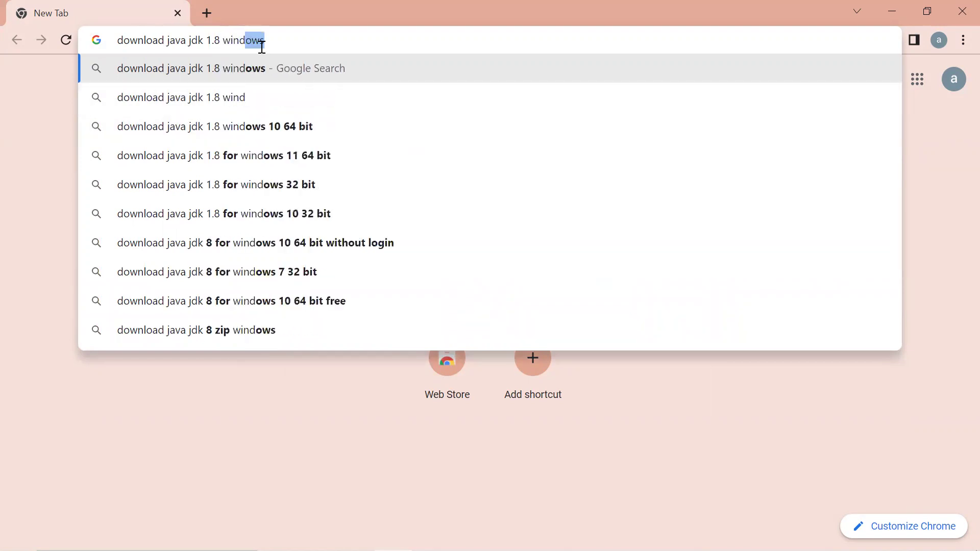
text(ows 10)
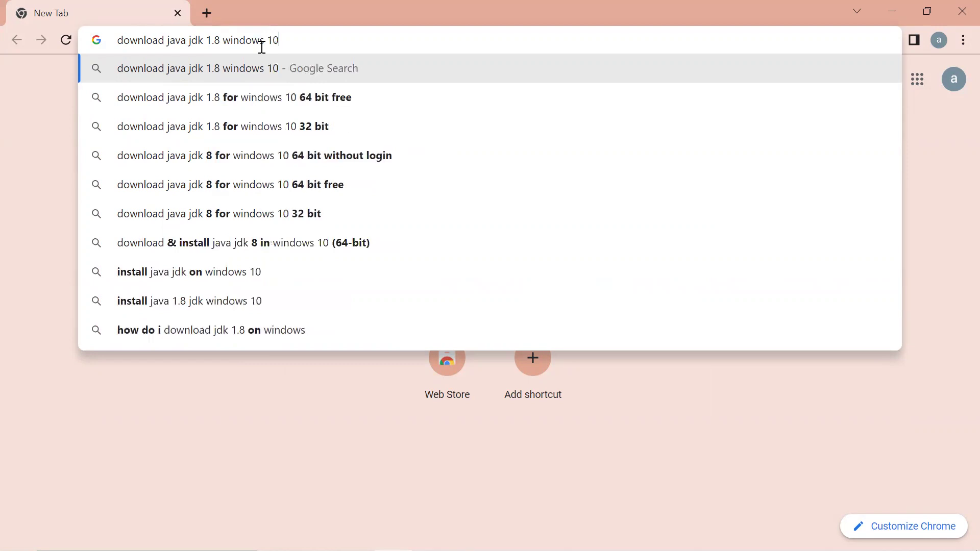
- Run a Google search for 'download java jdk 1.8 windows 10'
key(Return)
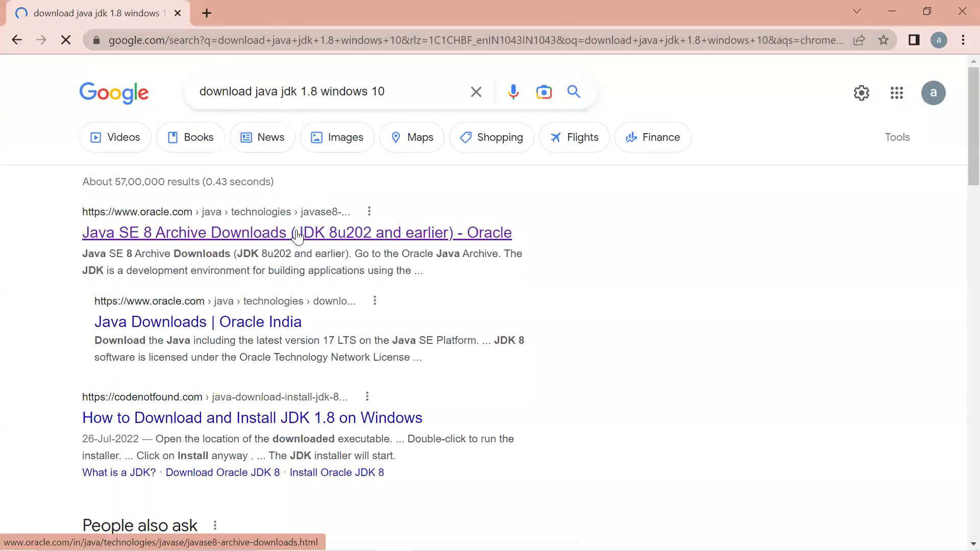
- Open Oracle's Java SE 8 Archive Downloads result and highlight the JDK 8u202 Windows x64 row
click(297, 233)
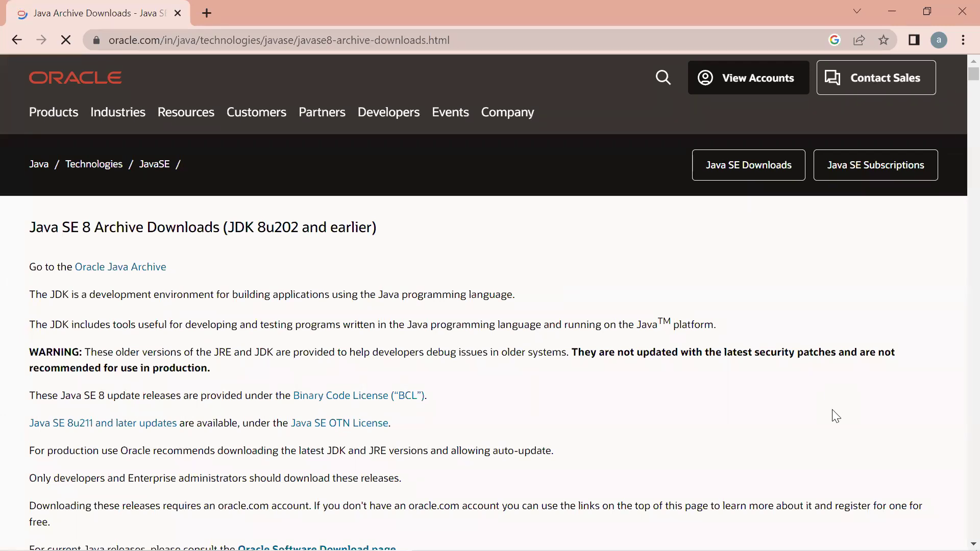
scroll(956, 76, down, 10)
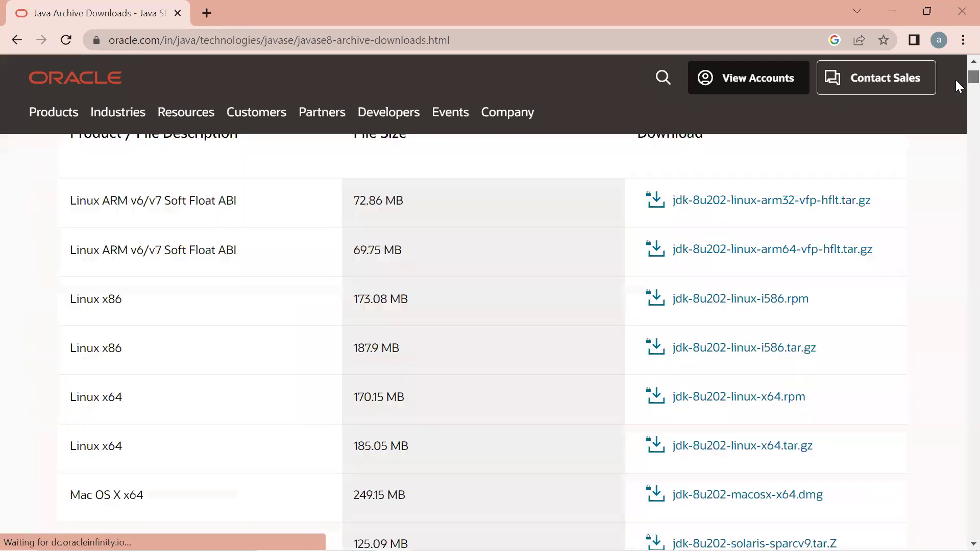
scroll(955, 87, down, 1)
scroll(955, 87, down, 4)
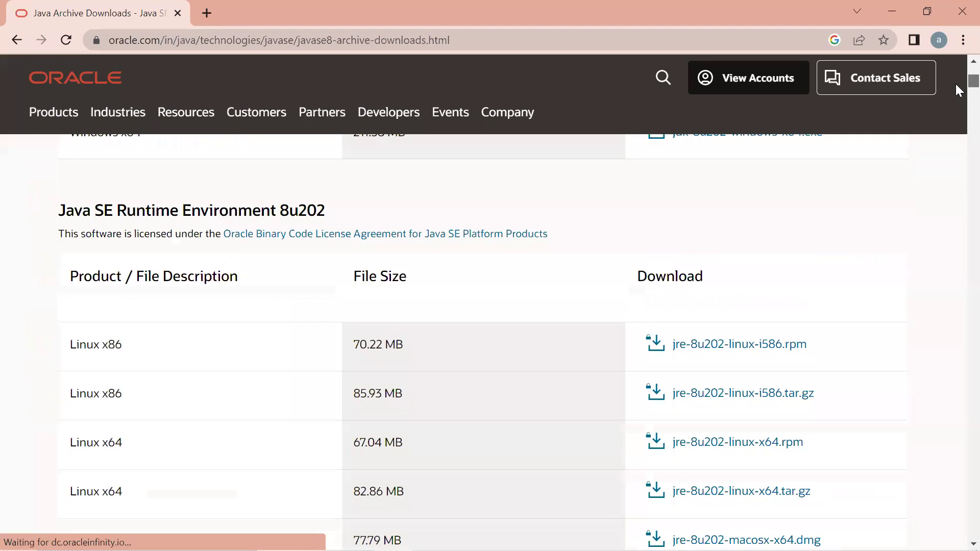
scroll(955, 89, up, 1)
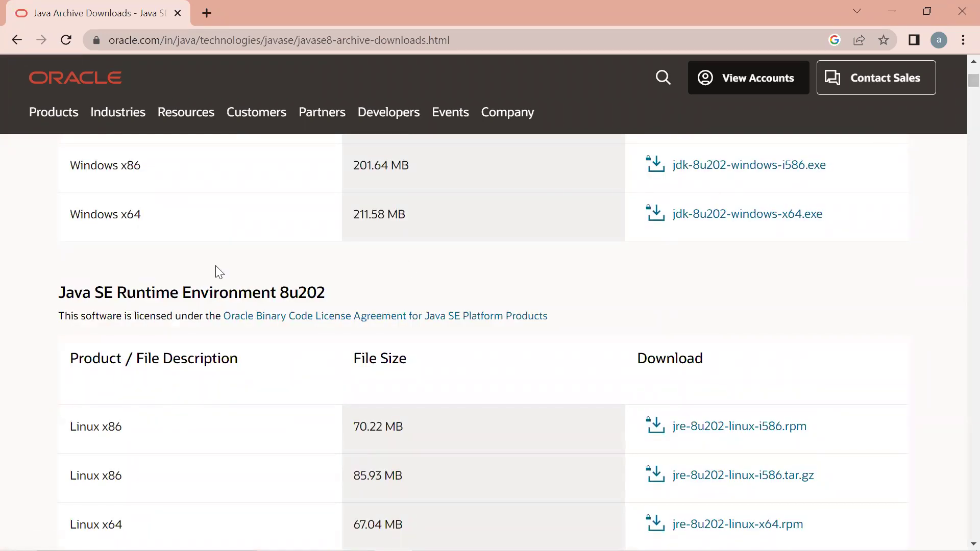
drag(142, 216, 68, 216)
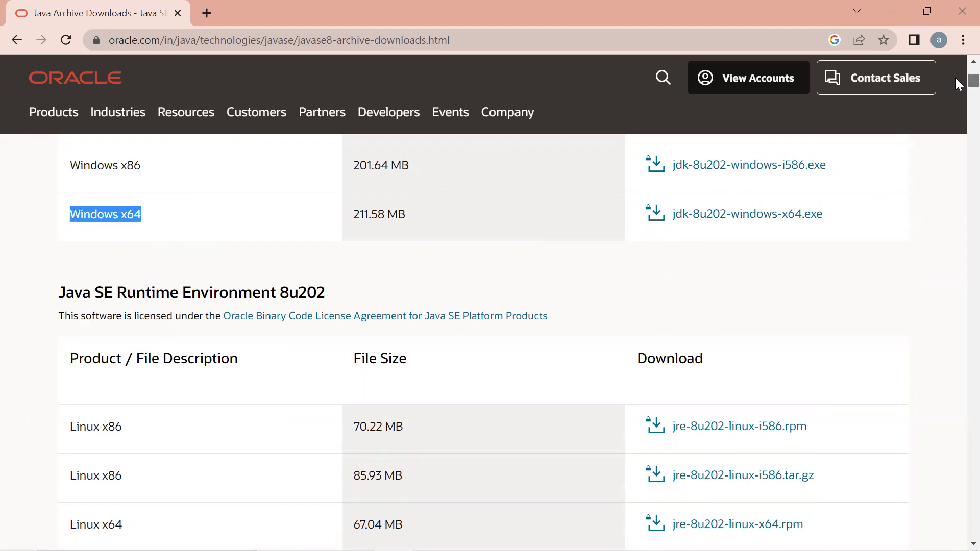
scroll(956, 71, up, 2)
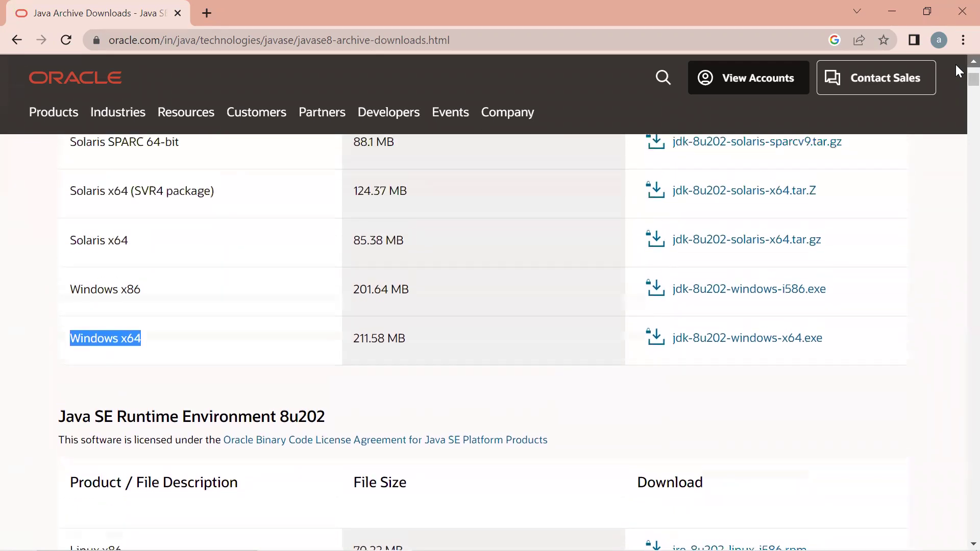
scroll(956, 71, up, 1)
scroll(956, 70, up, 1)
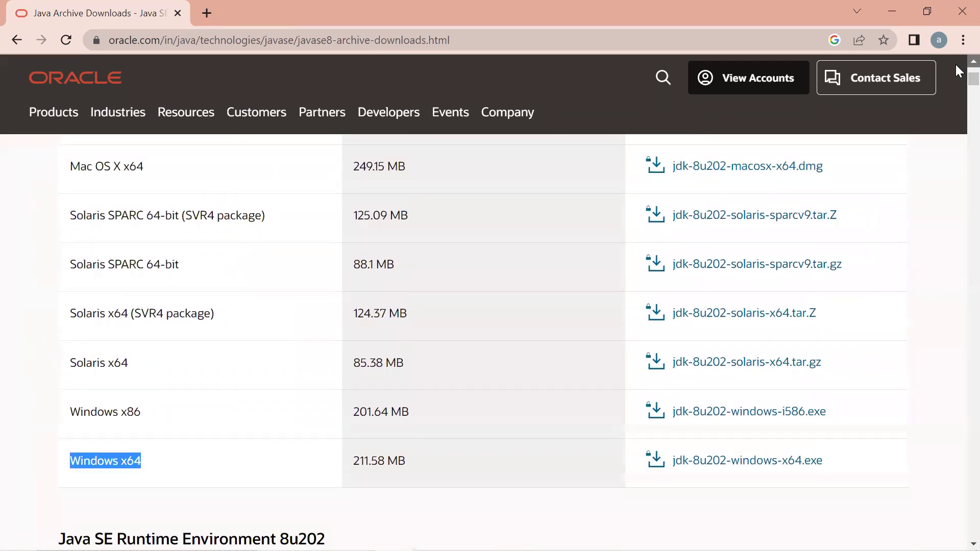
scroll(956, 71, up, 2)
scroll(956, 70, up, 1)
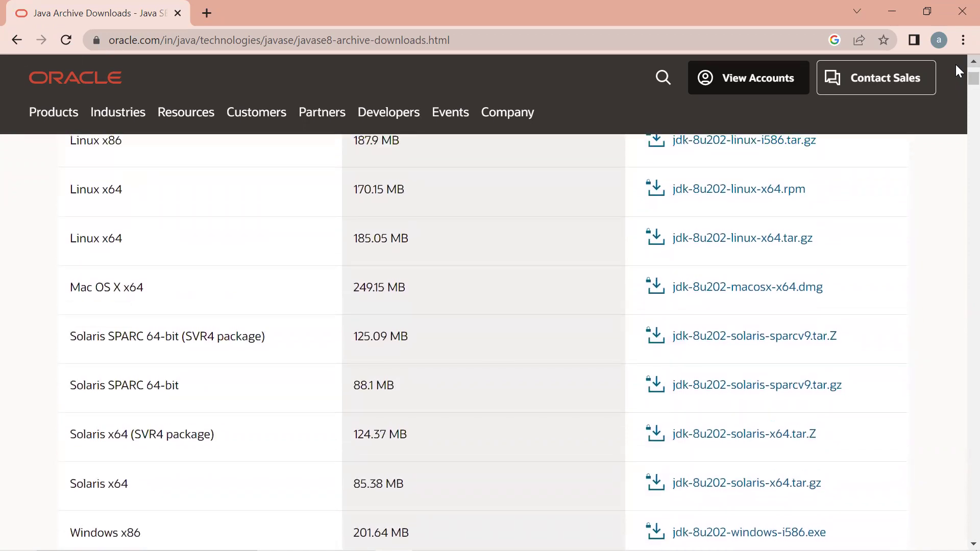
scroll(956, 70, up, 2)
scroll(956, 71, up, 2)
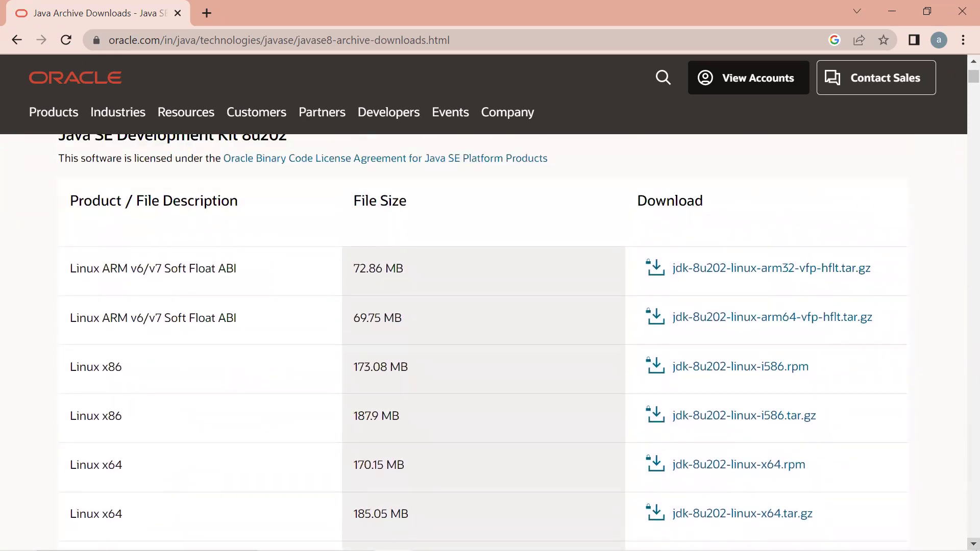
scroll(519, 343, down, 2)
scroll(519, 341, down, 2)
scroll(520, 342, down, 1)
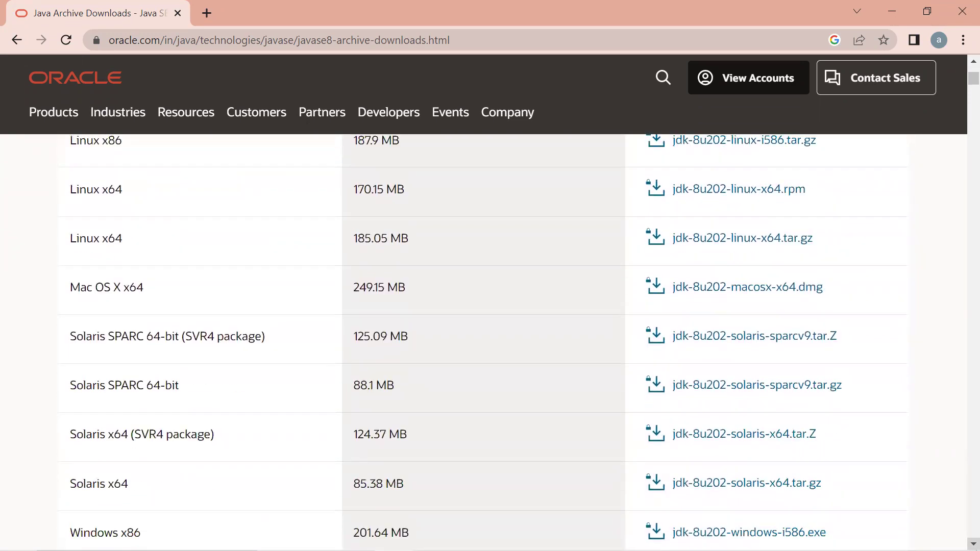
triple_click(105, 521)
scroll(865, 441, down, 2)
scroll(866, 441, down, 1)
scroll(866, 441, down, 1)
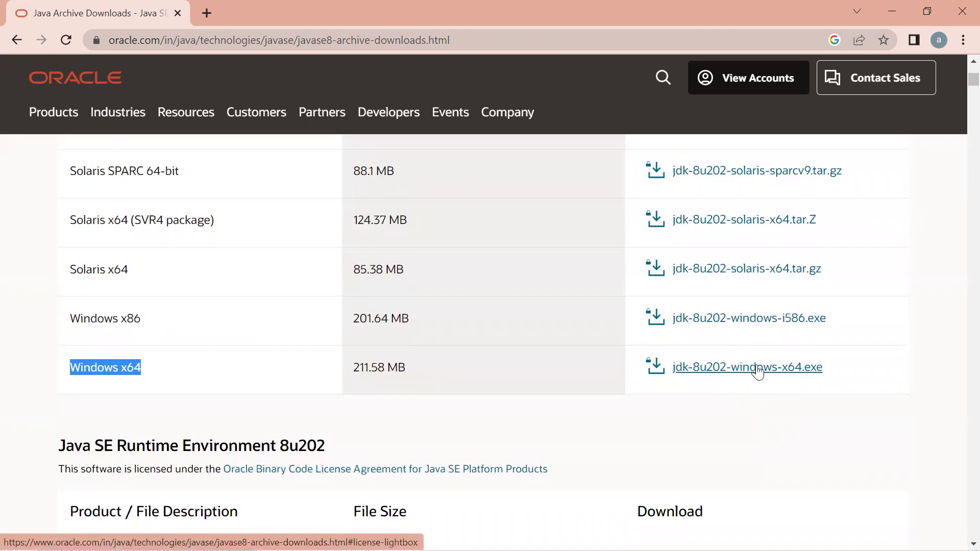
- Request jdk-8u202-windows-x64.exe, accept the Oracle Binary Code License, and confirm the download
click(758, 372)
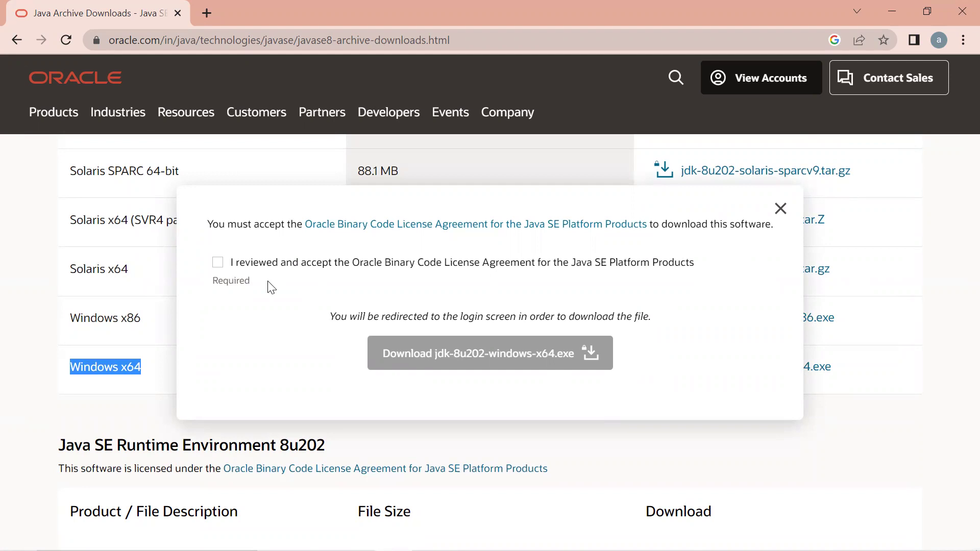
click(219, 262)
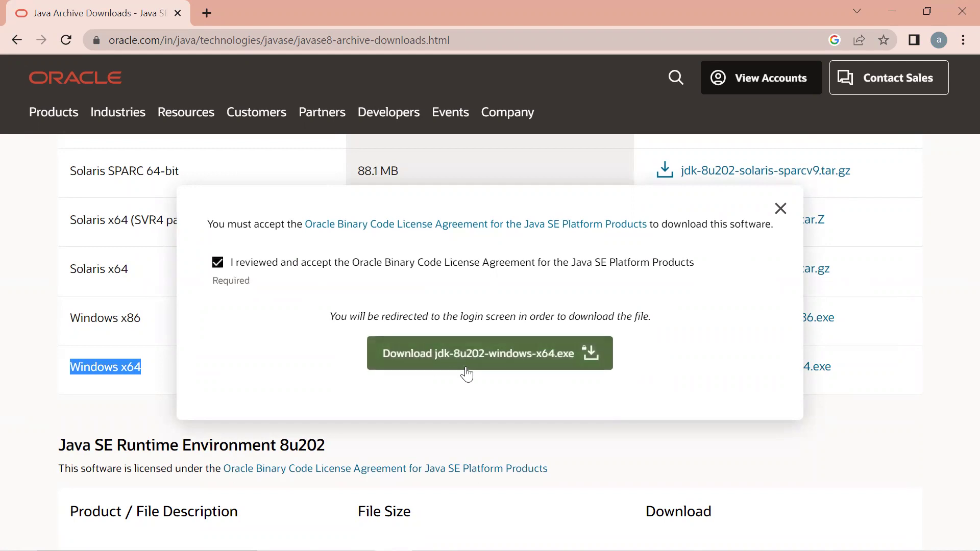
click(465, 366)
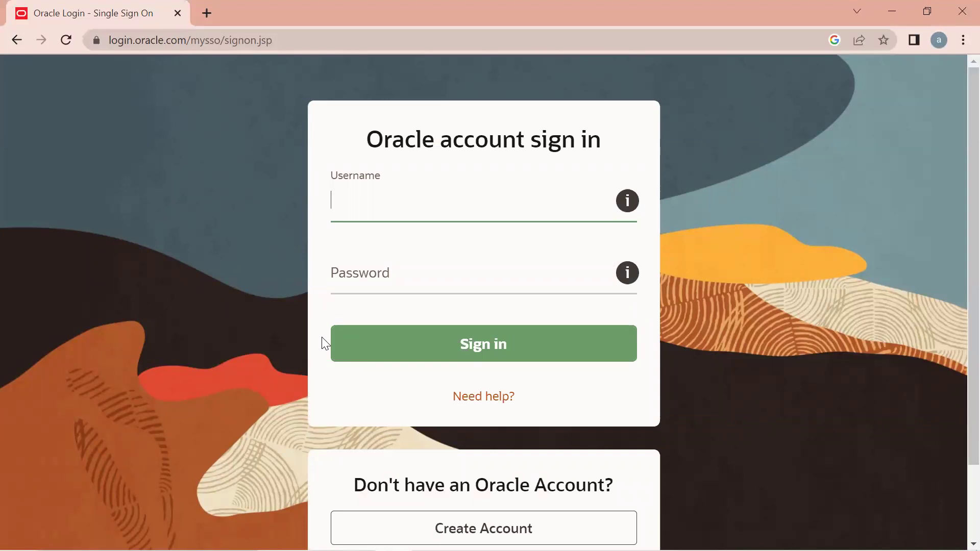
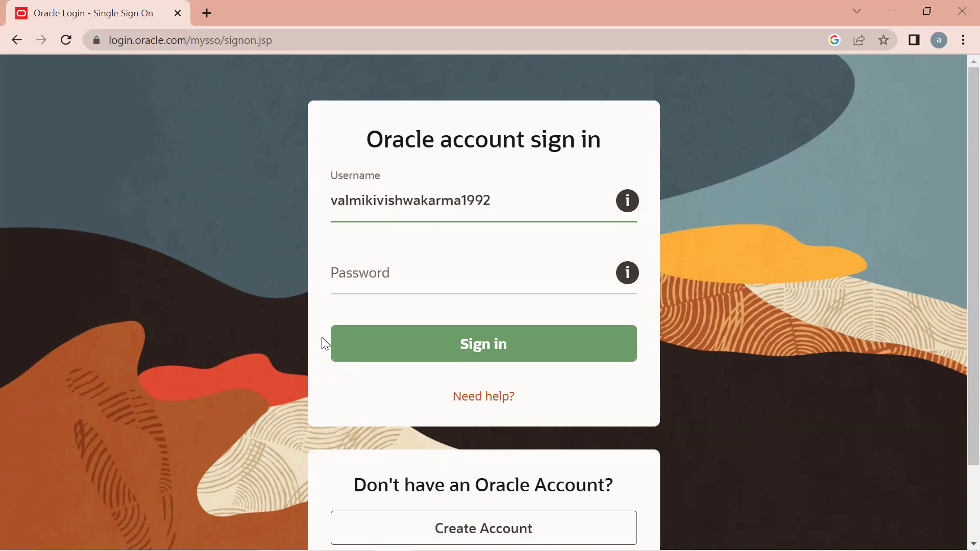
- Enter the Oracle account password and sign in so the JDK installer downloads
key(Tab)
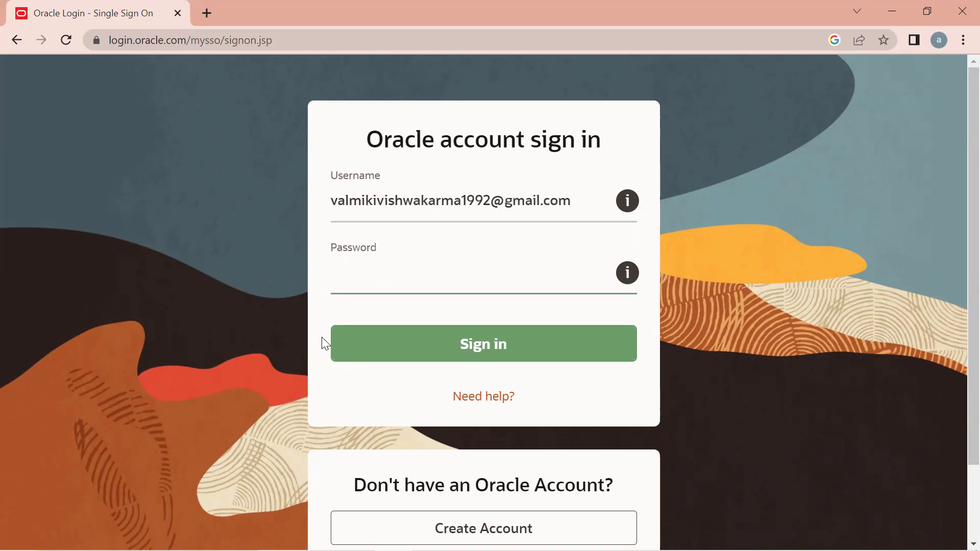
text(********)
text(**)
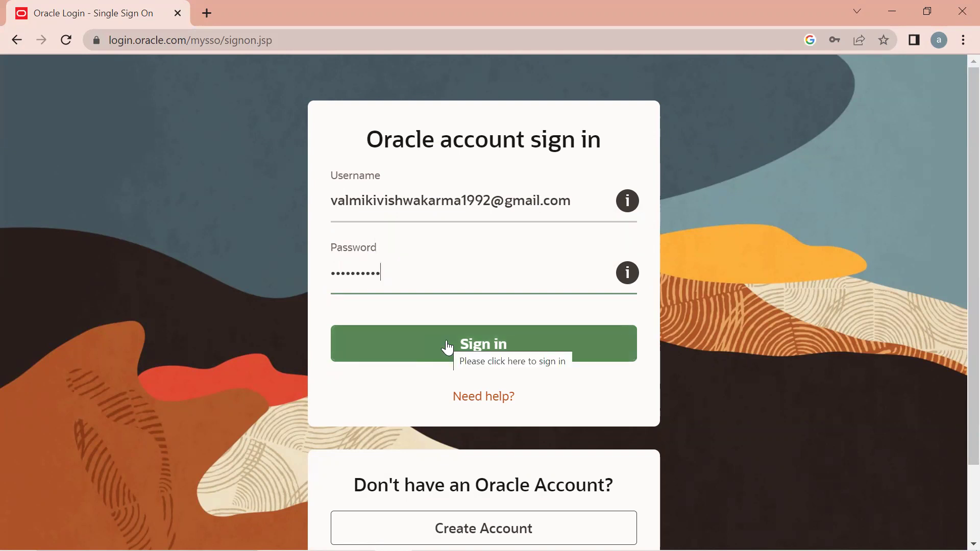
click(440, 344)
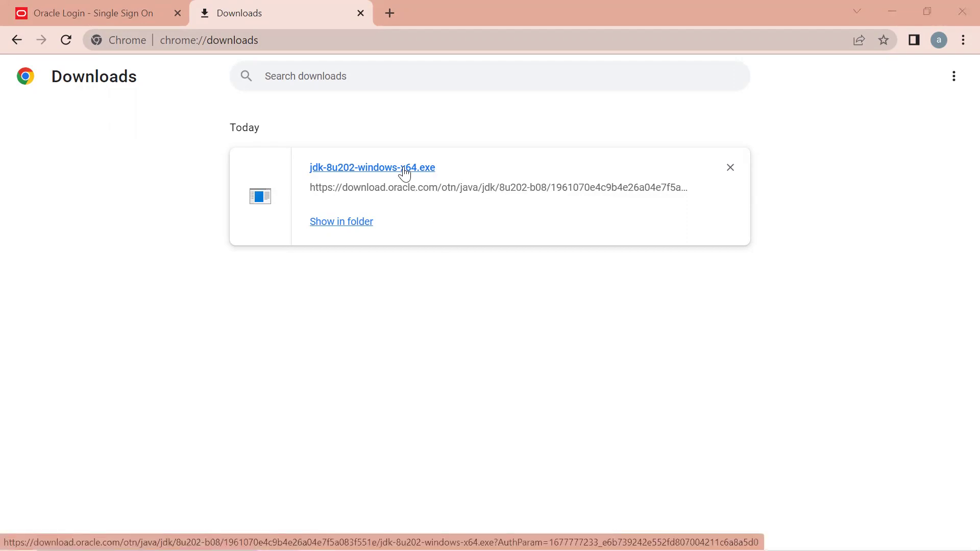
- Launch jdk-8u202-windows-x64.exe from Chrome's downloads page and bring its setup wizard forward
click(198, 372)
double_click(370, 172)
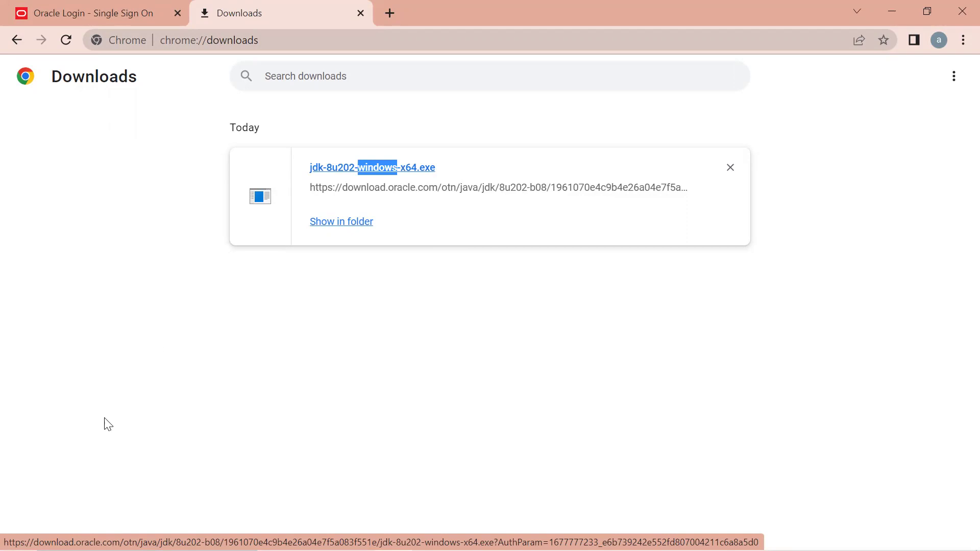
double_click(426, 167)
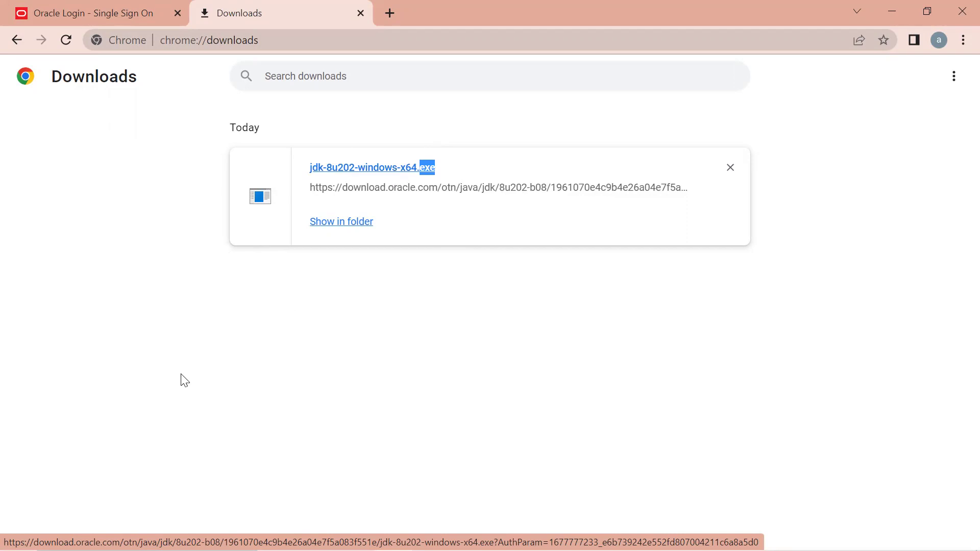
double_click(408, 167)
double_click(372, 170)
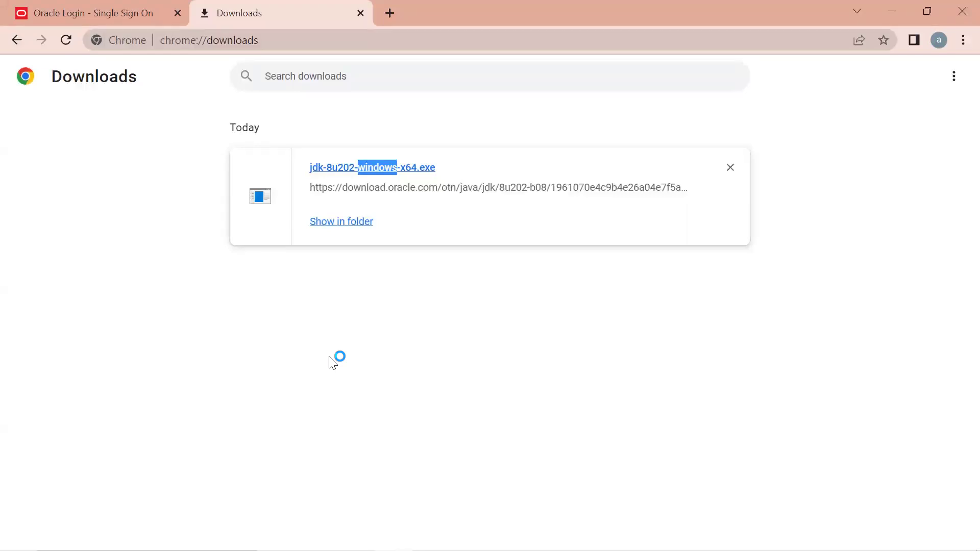
key(XF86MonBrightnessUp)
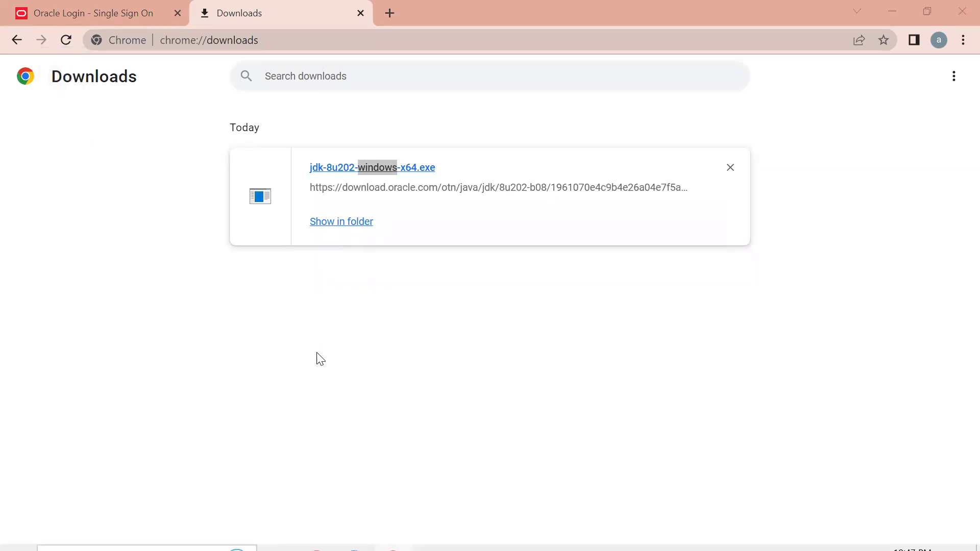
key(Return)
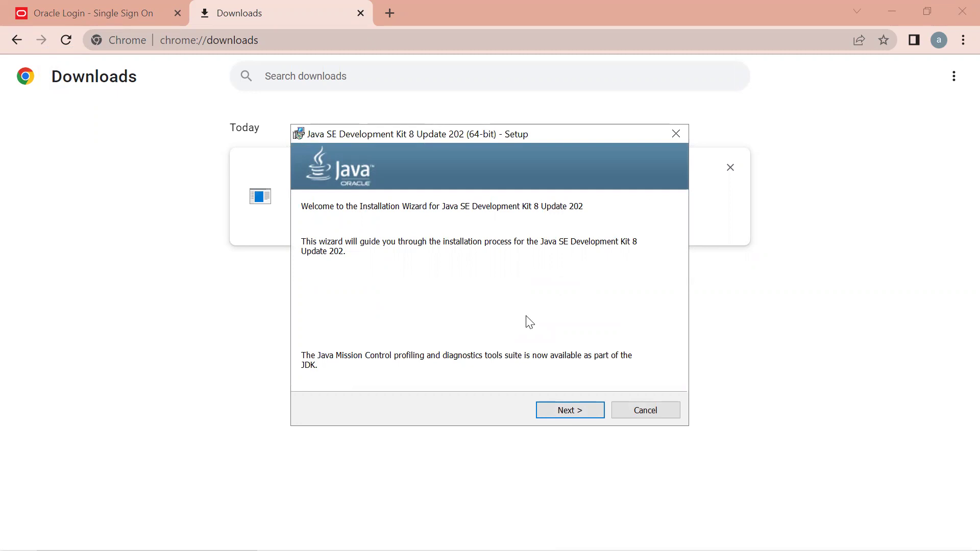
- Pass the Welcome page and keep the default JDK features to begin installing
click(573, 411)
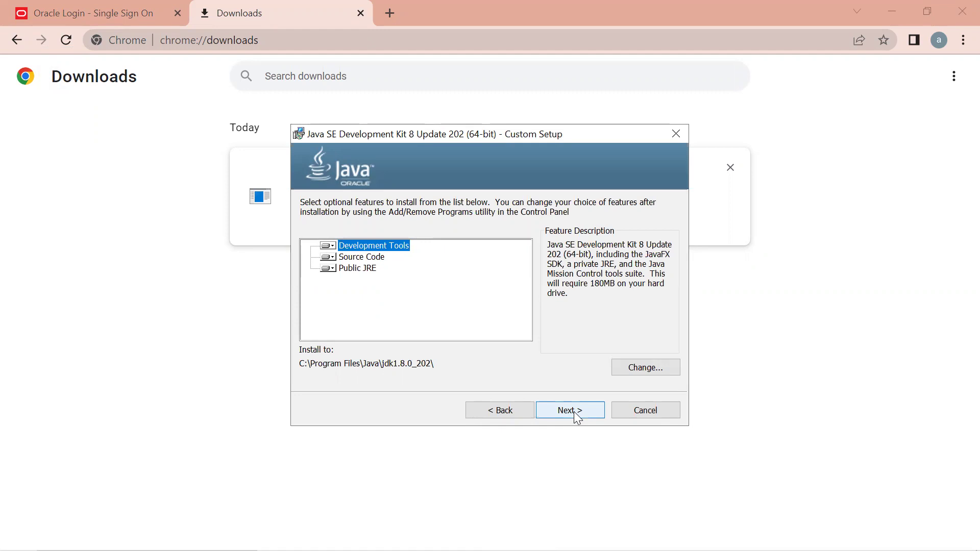
click(573, 411)
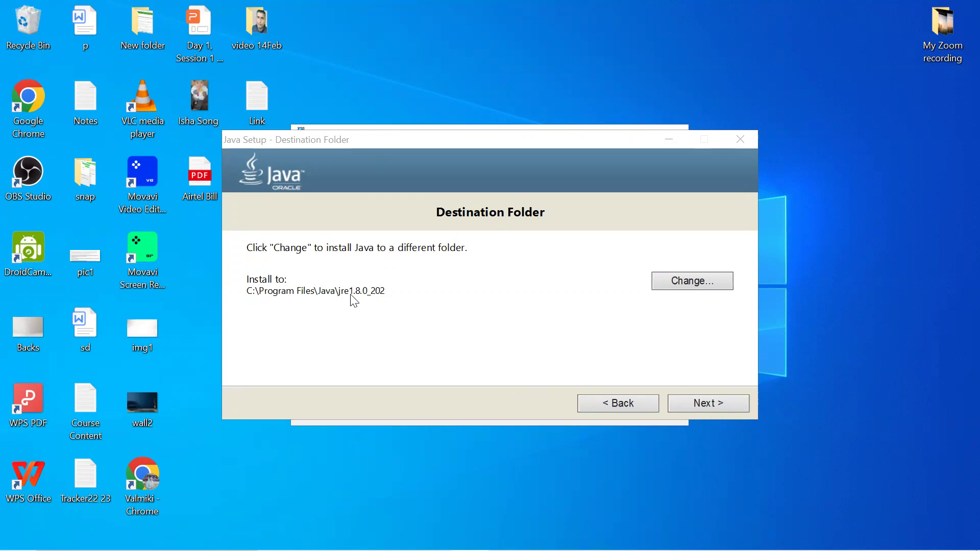
- Accept the default JRE folder C:\Program Files\Java\jre1.8.0_202 and let the installation finish
click(733, 405)
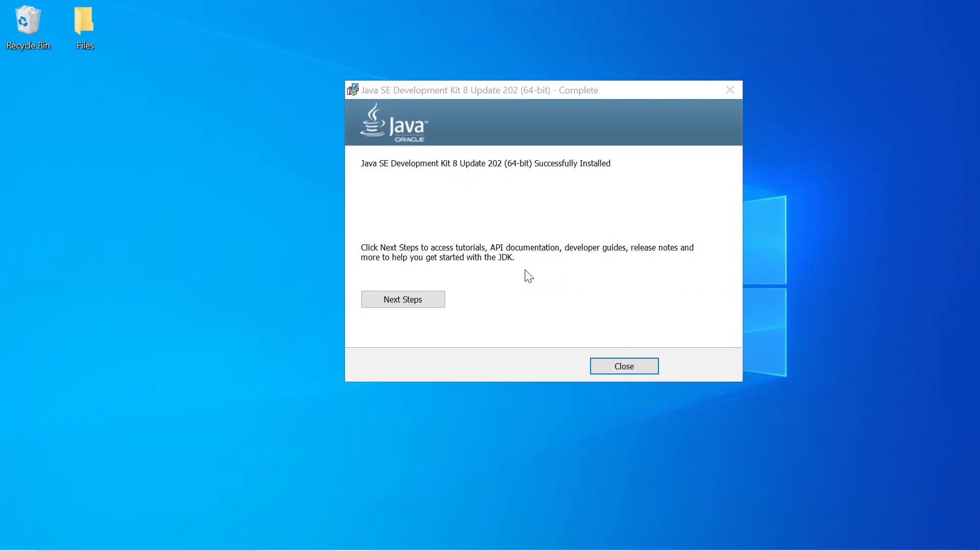
- Close the completed JDK 8 Update 202 installer and bring up Windows search
click(632, 366)
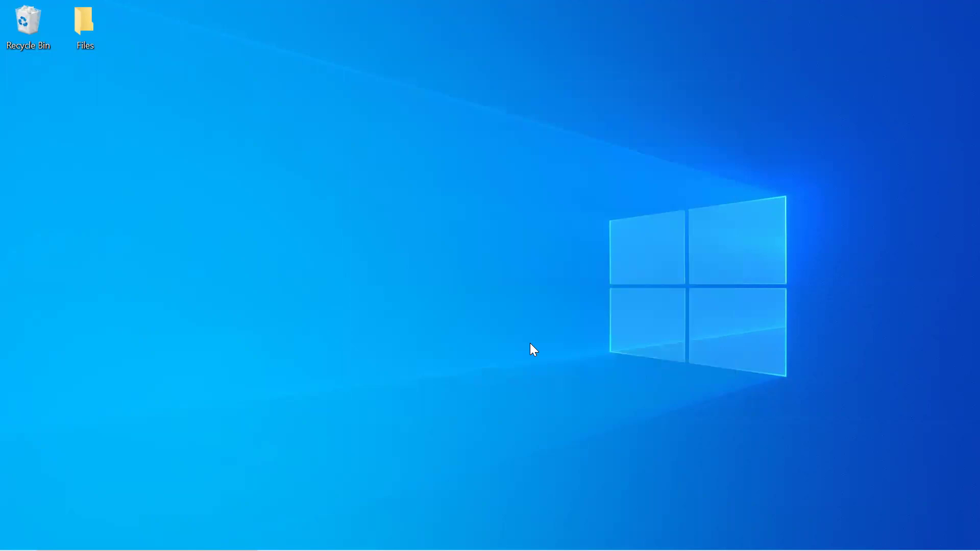
key(super)
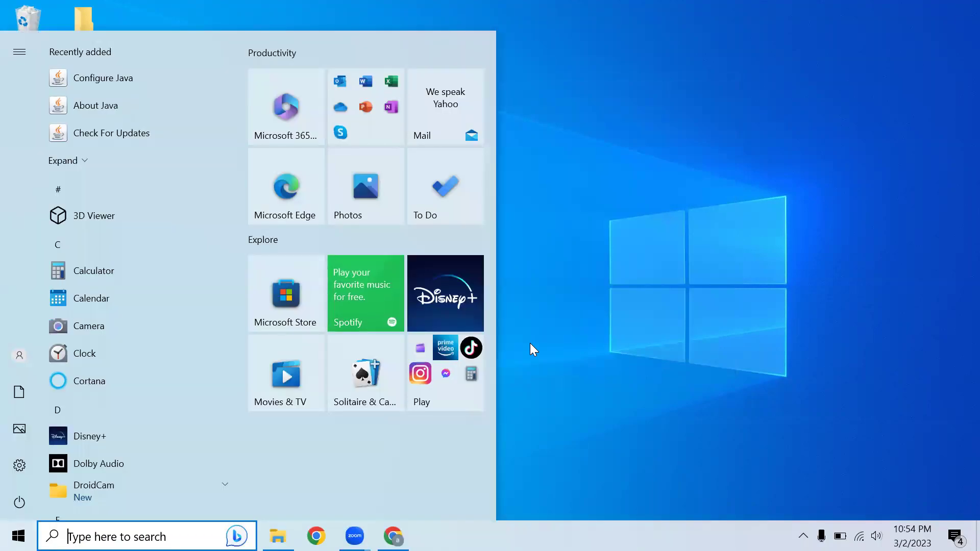
text(jdk)
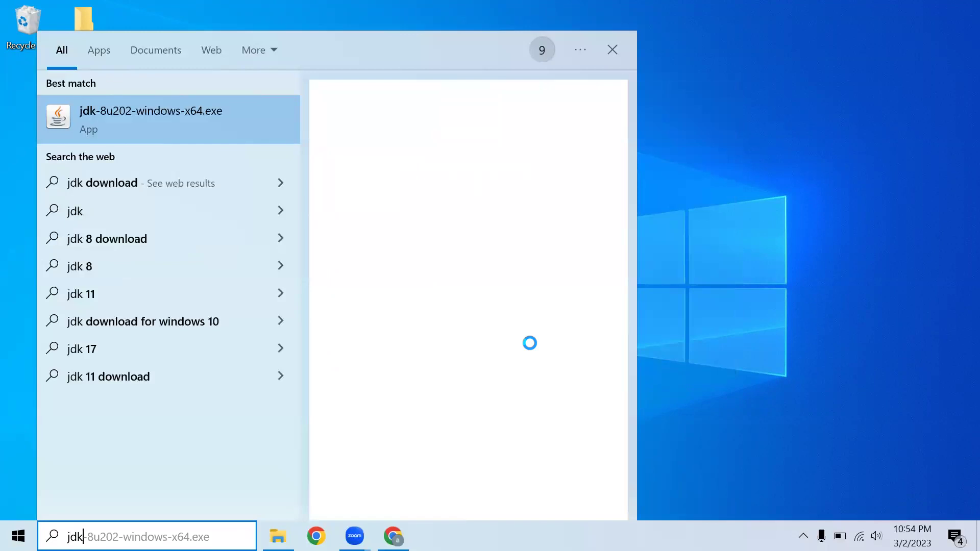